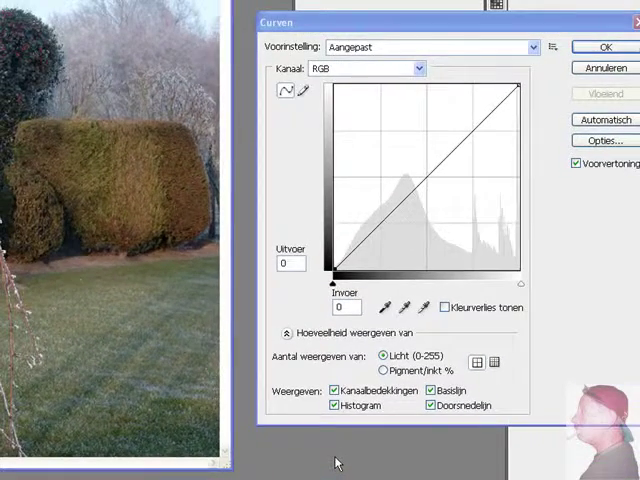
# Move the Curves window downward so the Info readout above it is visible
pyautogui.moveTo(340, 22); pyautogui.dragTo(348, 213)
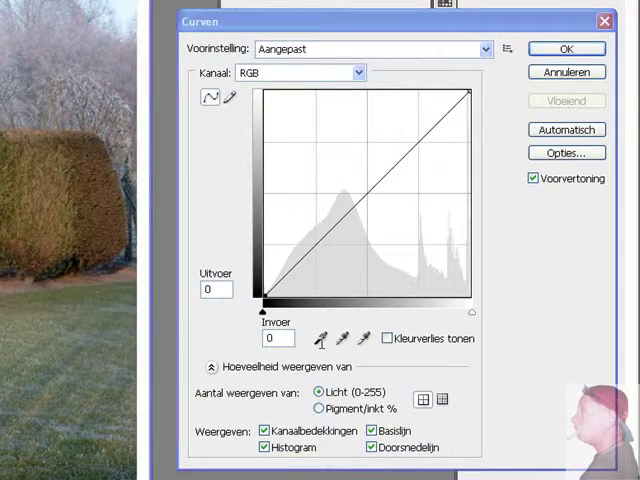
# Define the black-point shadow target in the colour picker as C90 M85 Y87 K90
pyautogui.click(321, 339)
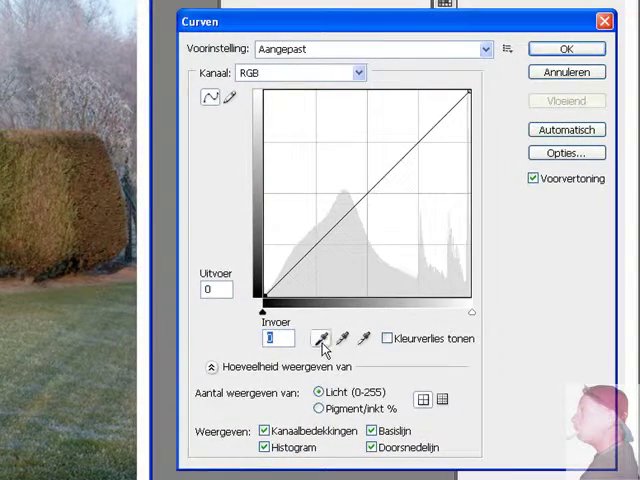
pyautogui.doubleClick(321, 341)
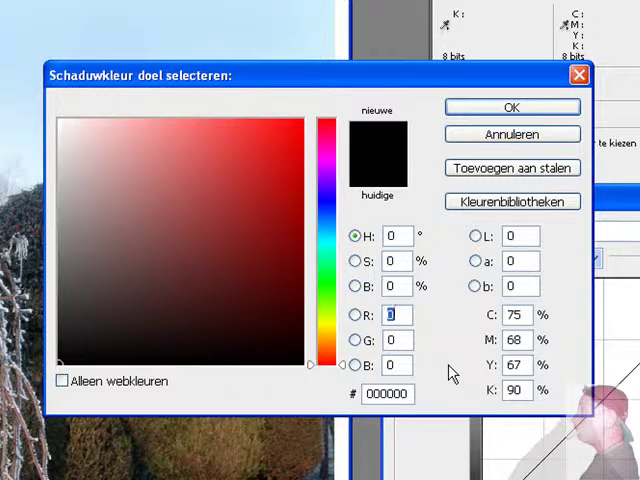
pyautogui.doubleClick(516, 315)
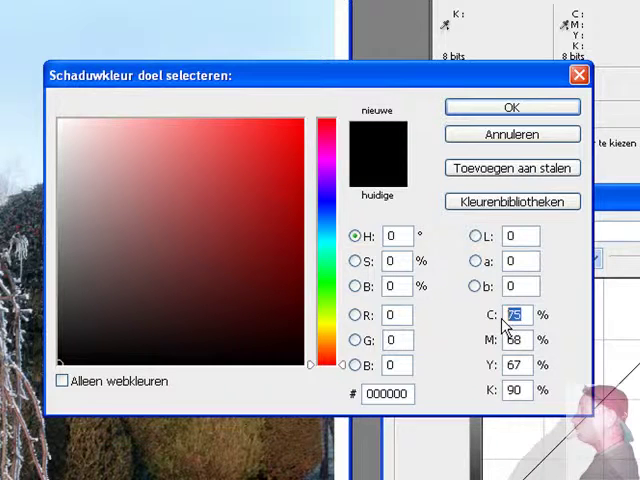
pyautogui.write('90')
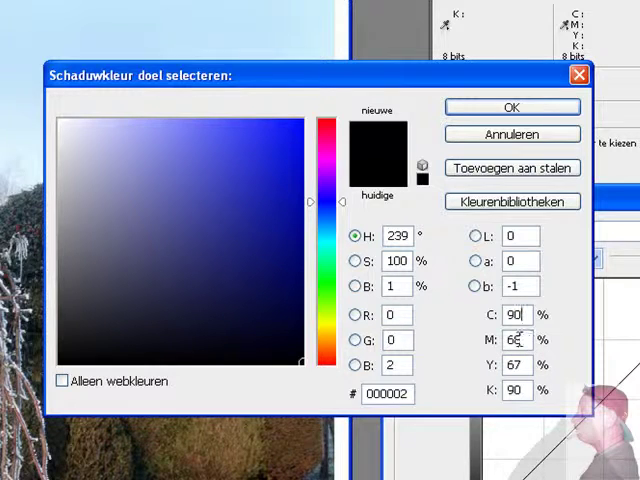
pyautogui.doubleClick(516, 340)
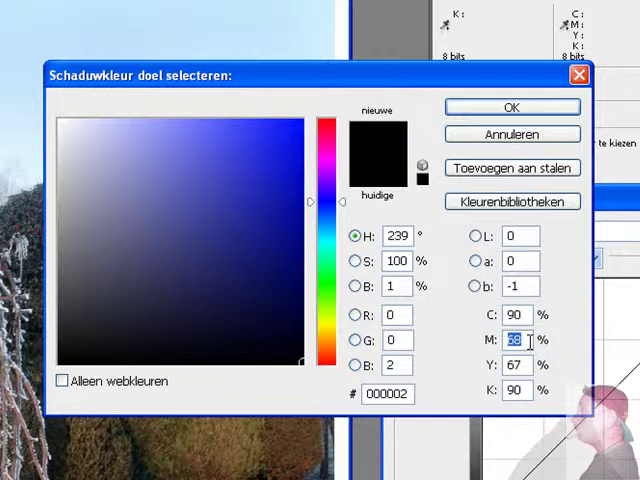
pyautogui.write('85')
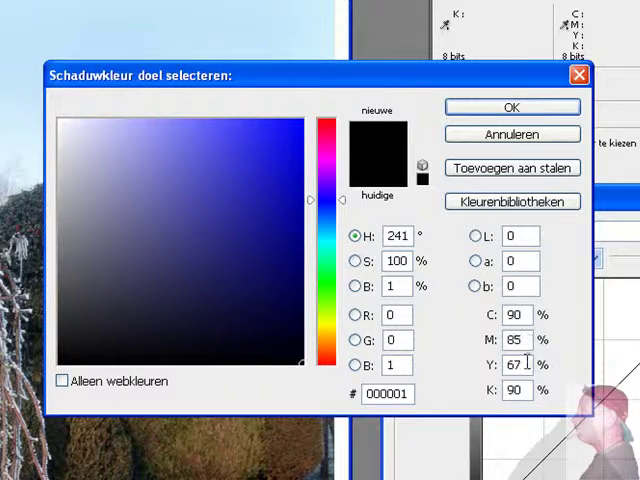
pyautogui.doubleClick(516, 365)
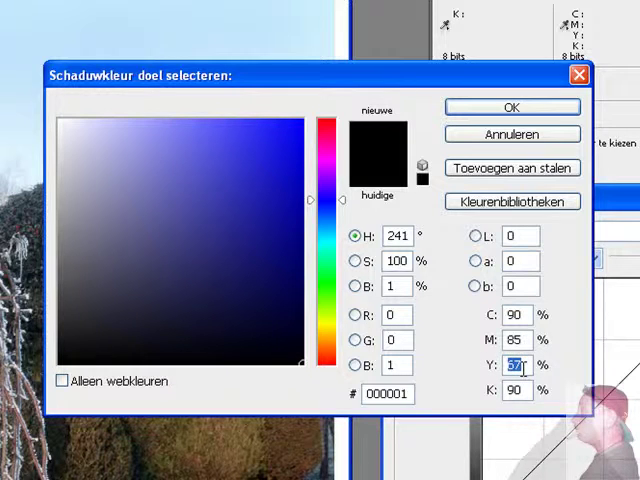
pyautogui.write('87')
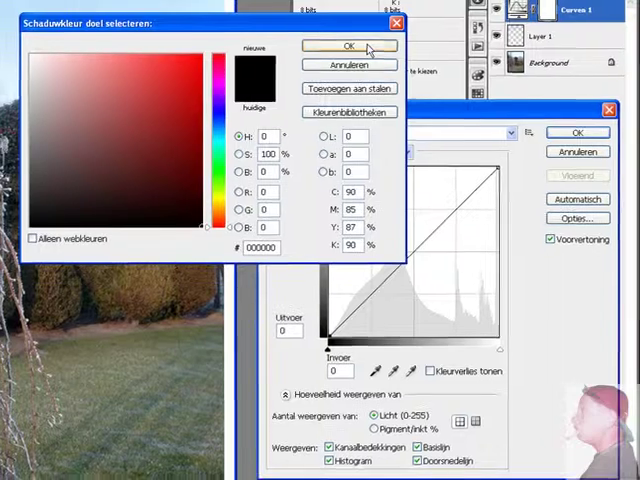
# Accept the new shadow target colour and return to the Curves dialog
pyautogui.click(368, 48)
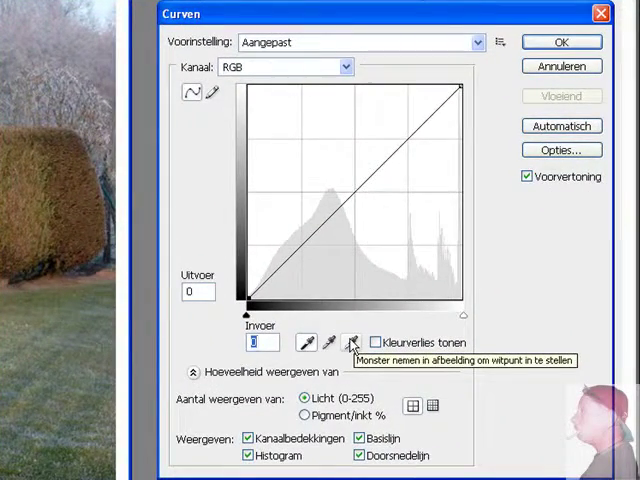
# Define the white-point highlight target as C2 M1 Y1 K0 and accept it
pyautogui.click(352, 344)
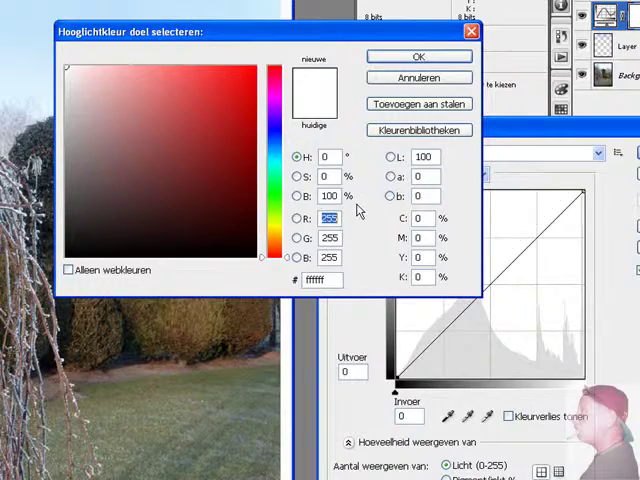
pyautogui.click(418, 218)
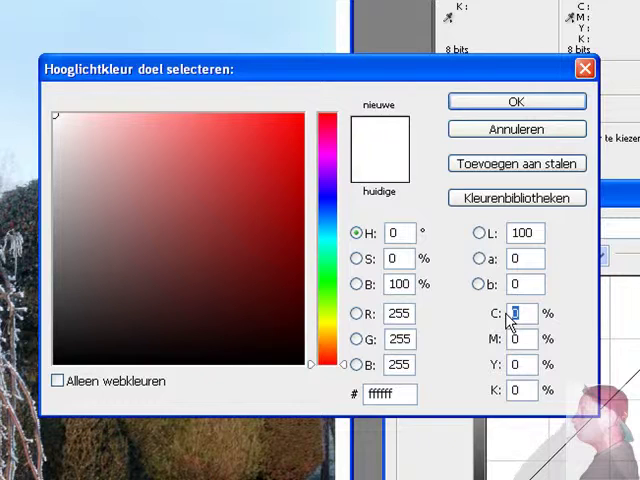
pyautogui.write('2')
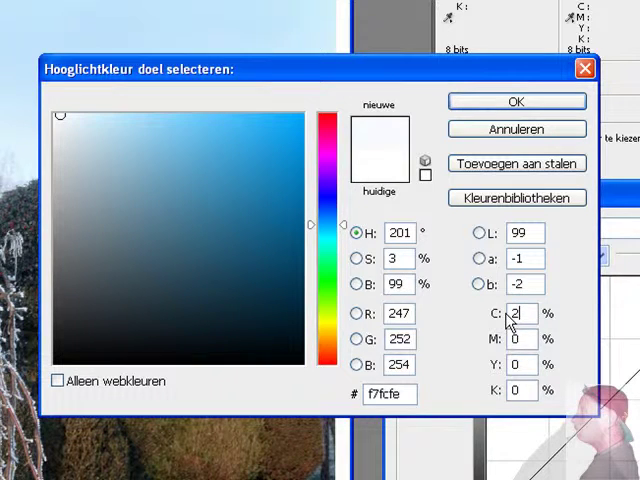
pyautogui.click(518, 340)
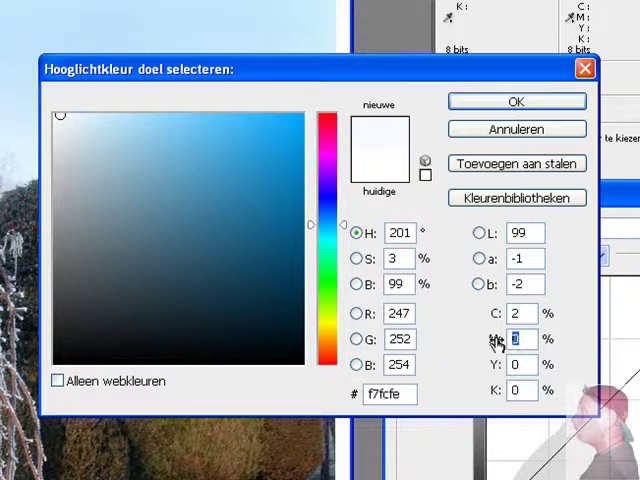
pyautogui.write('1')
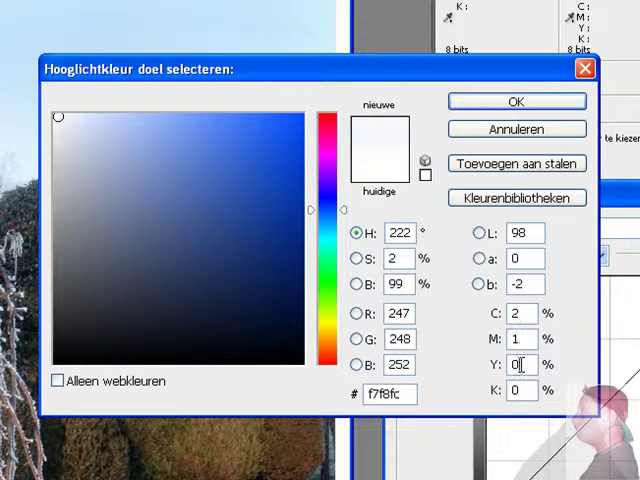
pyautogui.click(518, 364)
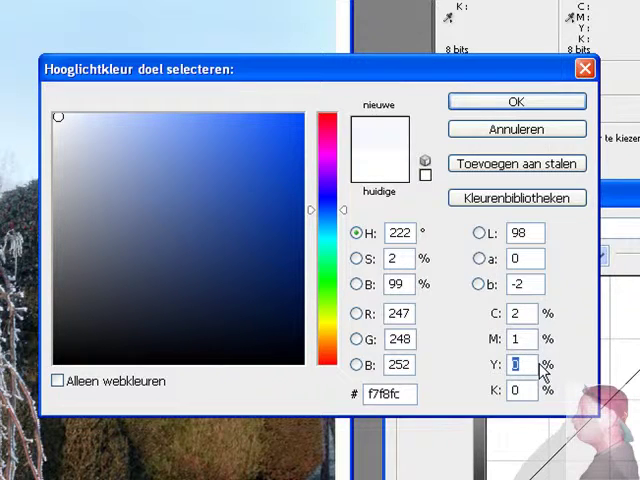
pyautogui.write('1')
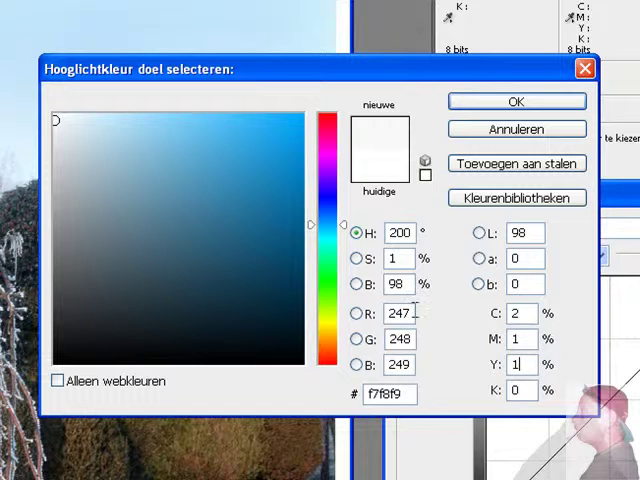
pyautogui.click(528, 106)
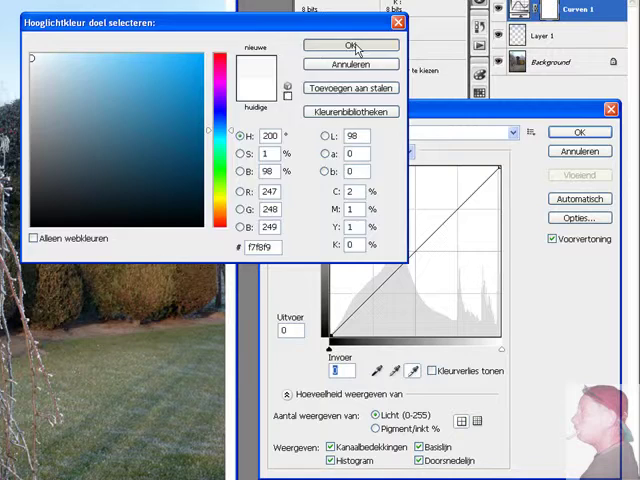
# Apply the Curves adjustment, triggering the prompt to save the new target colours as defaults
pyautogui.click(527, 106)
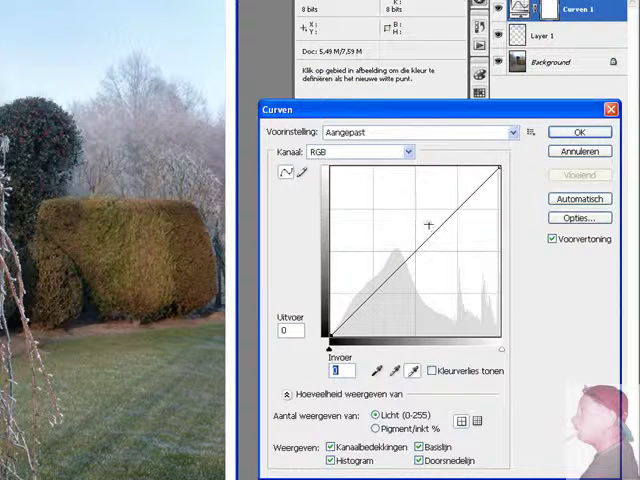
pyautogui.click(580, 133)
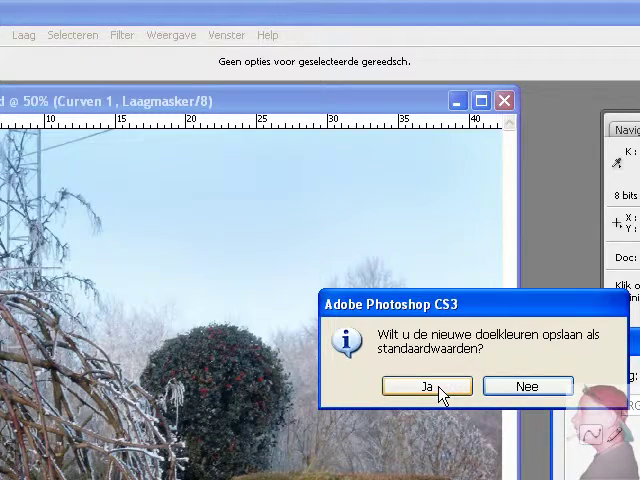
# Answer Ja to save the new shadow and highlight target colours as defaults
pyautogui.click(442, 392)
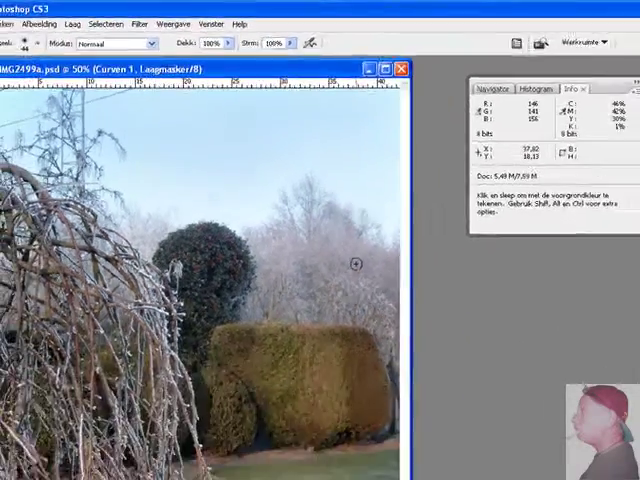